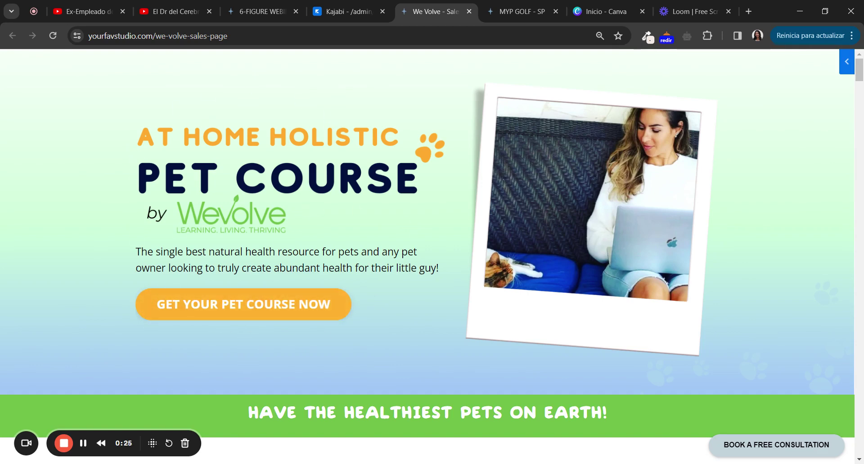
On the live sales page, select the hero headline and tagline, then scroll down to the Introducing section.
left_click_drag(143, 135, 133, 278)
left_click(80, 254)
scroll(135, 223, "down", 15)
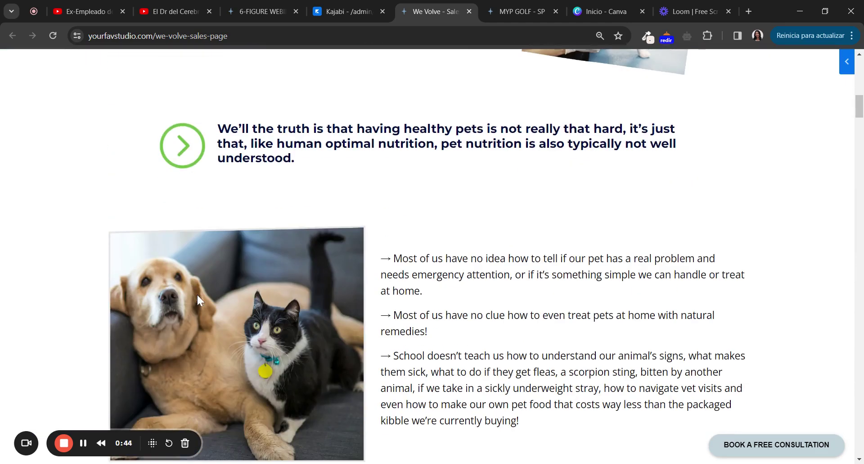
scroll(198, 299, "down", 15)
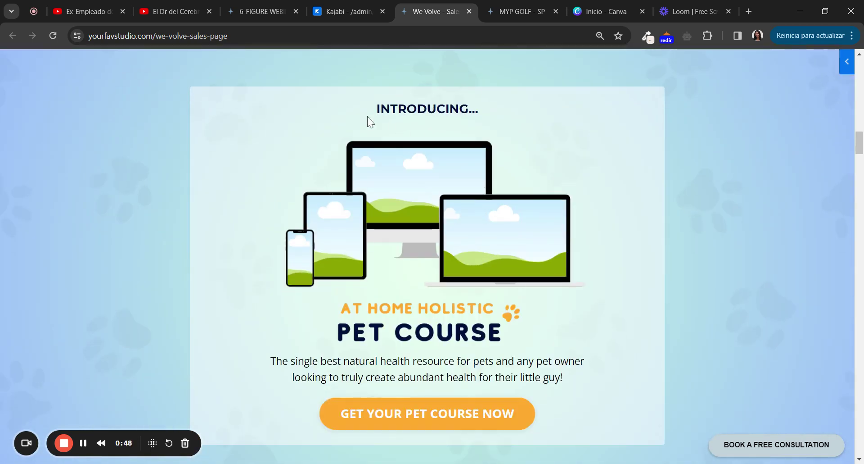
scroll(181, 94, "down", 1)
scroll(222, 108, "up", 1)
Select the Introducing heading, image and description, then return to the Kajabi admin tab.
left_click_drag(375, 110, 483, 112)
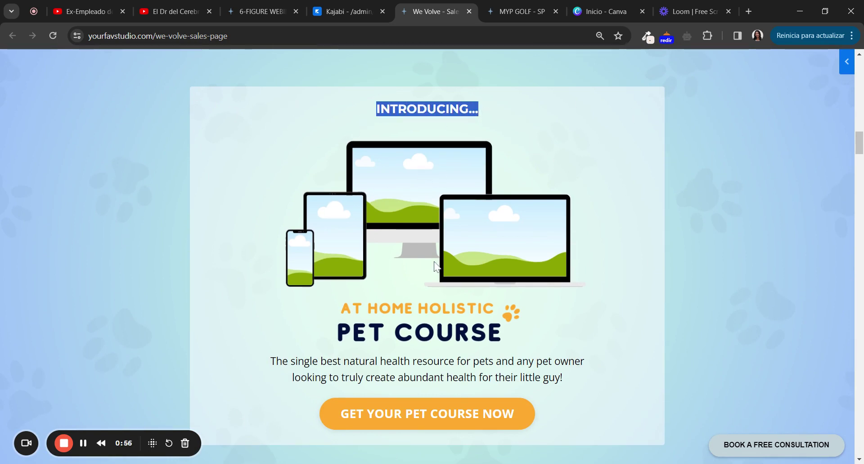
left_click_drag(276, 361, 563, 402)
scroll(368, 360, "down", 1)
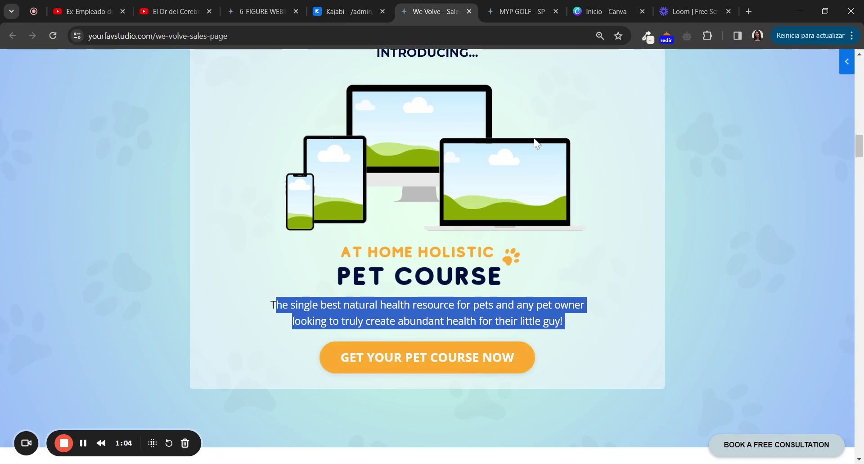
scroll(509, 161, "up", 1)
left_click_drag(362, 116, 542, 429)
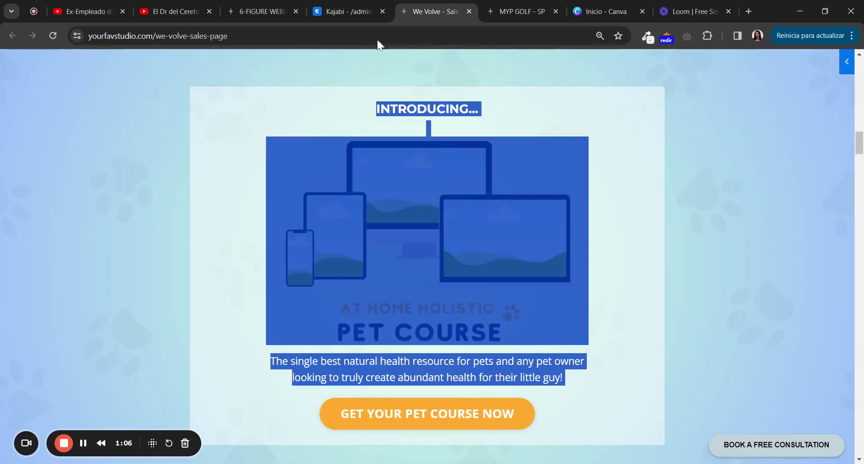
left_click(356, 10)
scroll(303, 266, "up", 4)
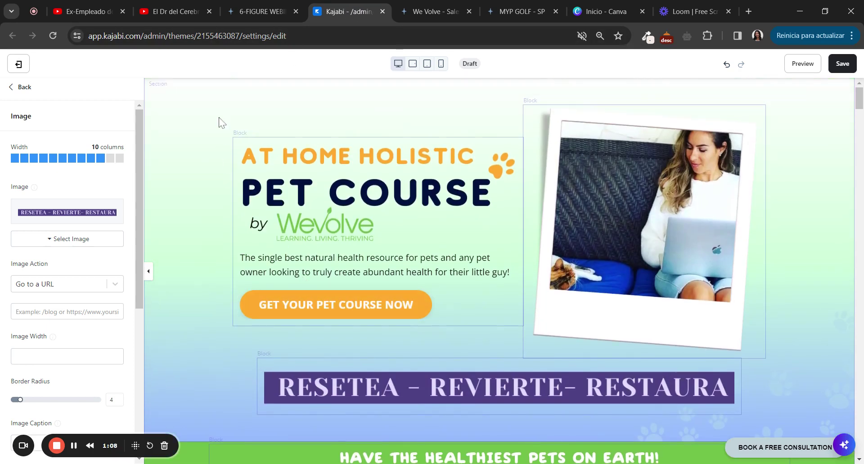
From the Hero block list, view the RESETEA banner Image, then open the AT HOME HOLISTIC text block.
left_click(221, 114)
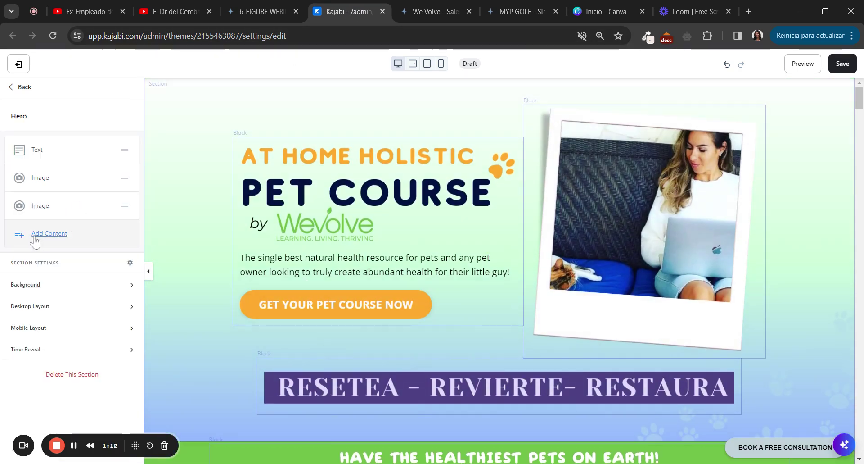
left_click(40, 207)
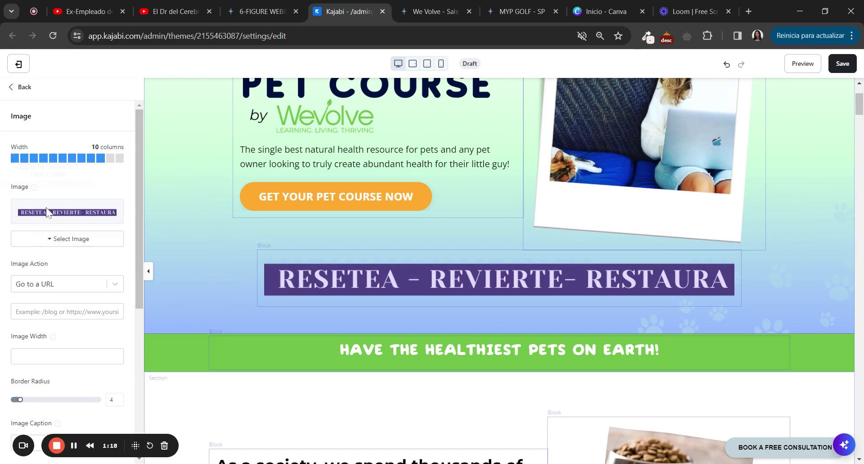
scroll(382, 229, "down", 1)
scroll(382, 229, "up", 4)
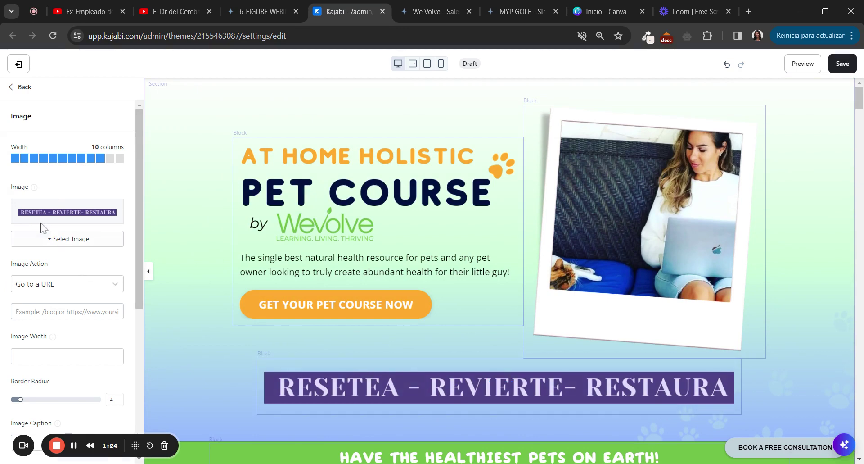
scroll(287, 369, "down", 3)
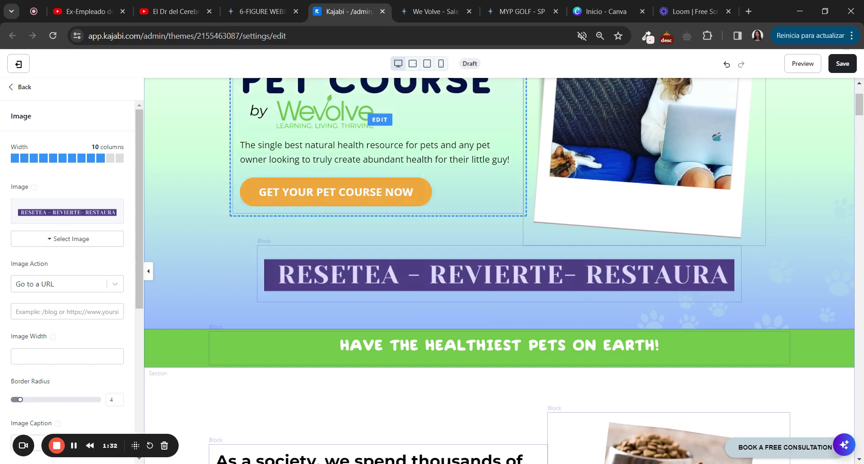
scroll(261, 299, "up", 3)
left_click(314, 200)
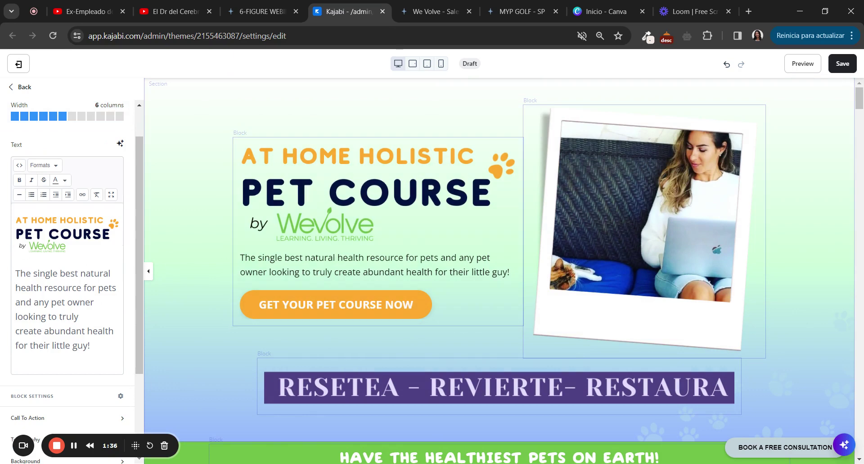
Paste the RESETEA banner image on a new line after 'guy!' in the hero text.
left_click(63, 234)
left_click(16, 235)
left_click(64, 234)
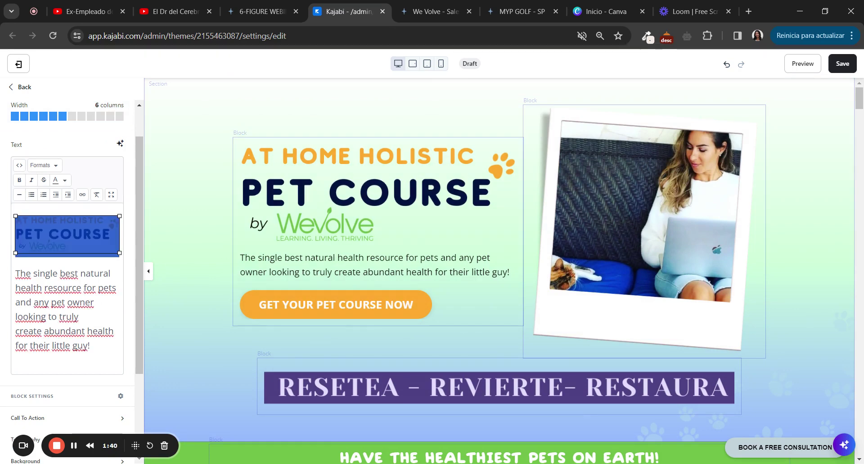
left_click(92, 346)
key("Return")
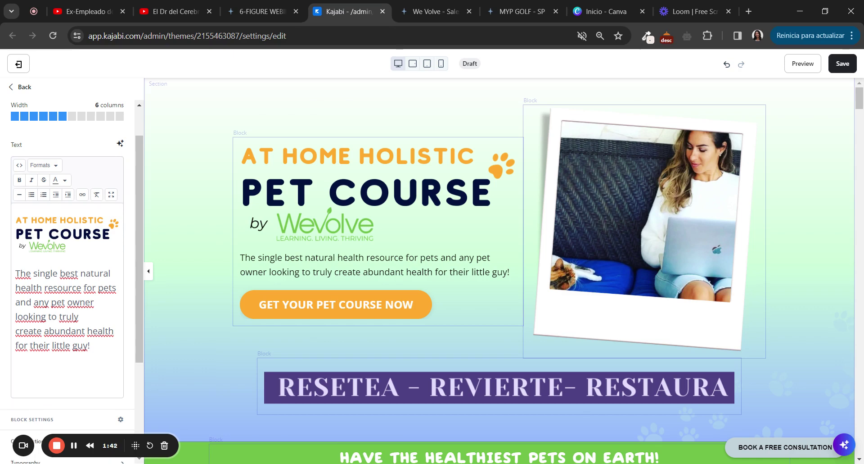
key("ctrl+v")
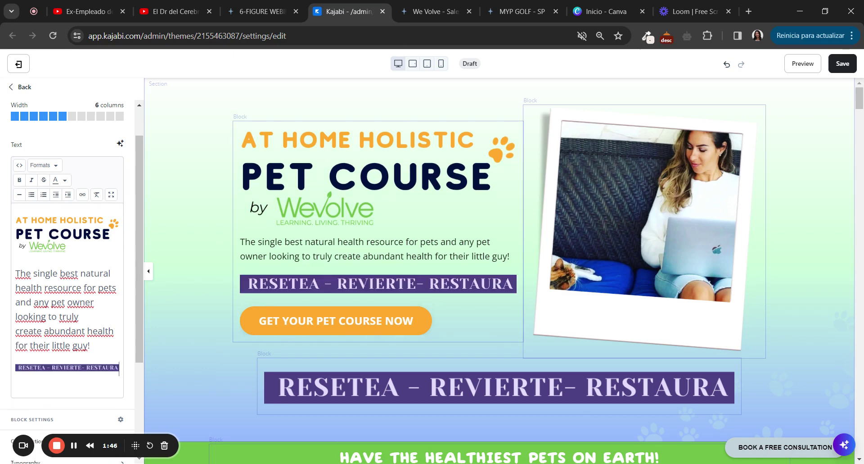
Paste a second copy of the banner on a new line below the description.
left_click(67, 368)
left_click(91, 346)
key("Return")
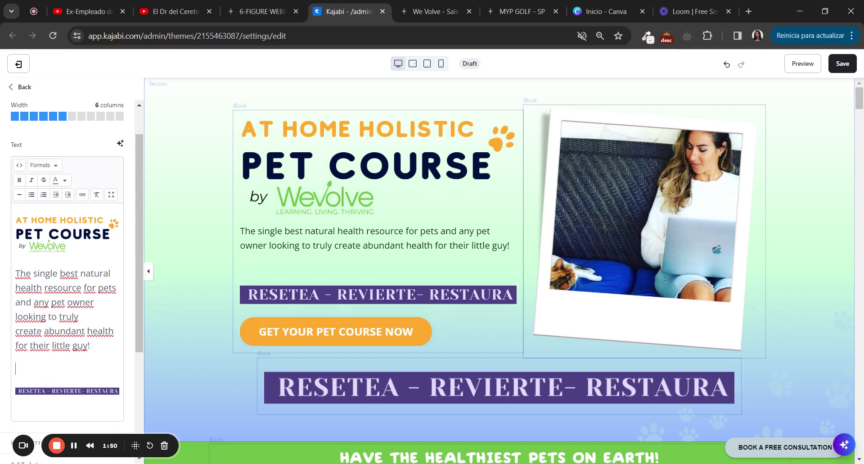
key("ctrl+v")
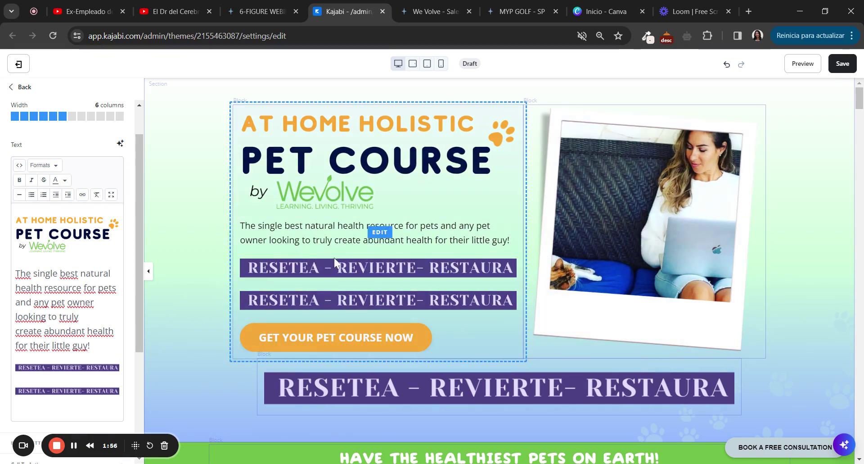
In full-screen editing, resize the first RESETEA banner copy to be smaller.
left_click(111, 198)
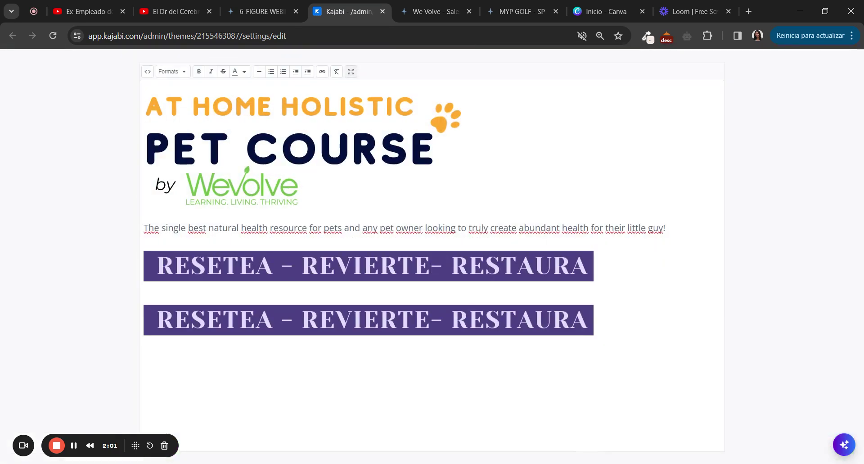
left_click(315, 266)
left_click_drag(594, 244, 363, 272)
left_click(450, 261)
left_click(315, 259)
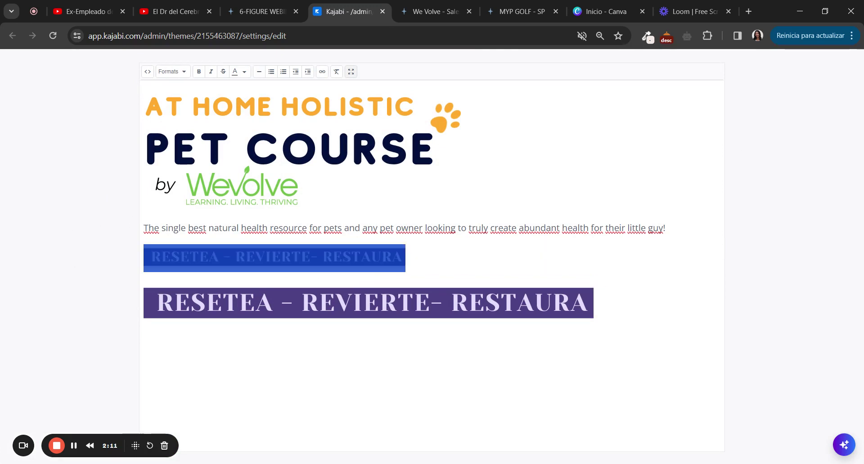
Set the small banner's alignment to Right via Formats > Alignment and exit full screen.
left_click(170, 73)
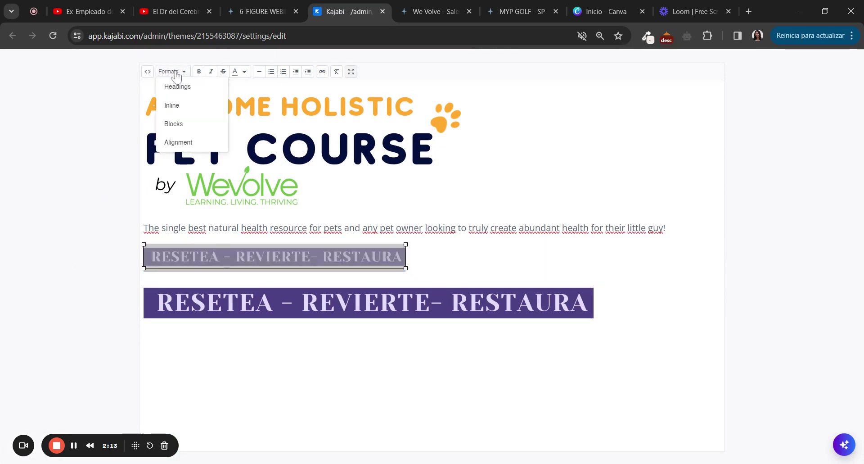
mouse_move(180, 142)
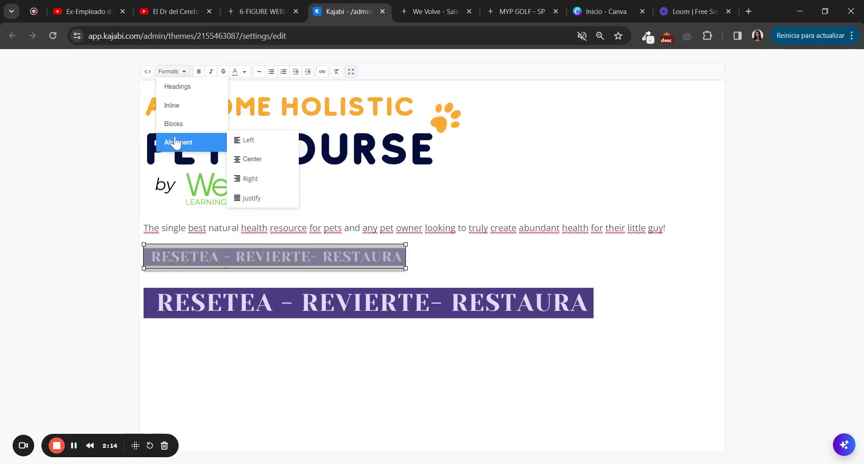
left_click(249, 159)
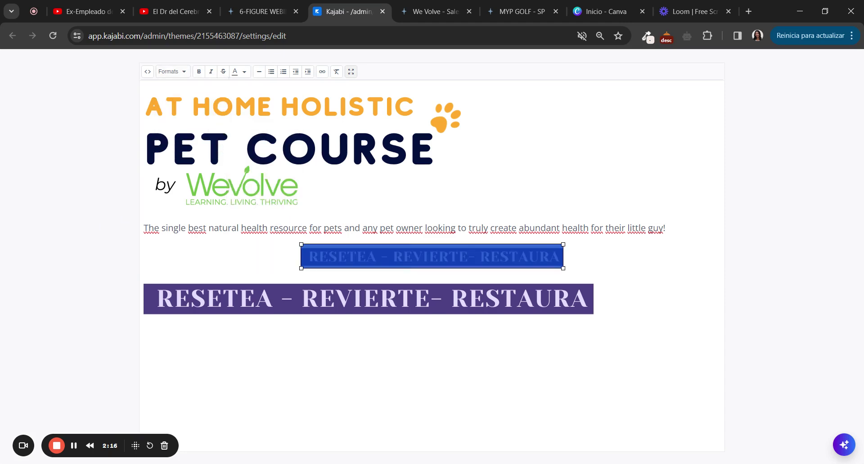
left_click(181, 73)
mouse_move(180, 142)
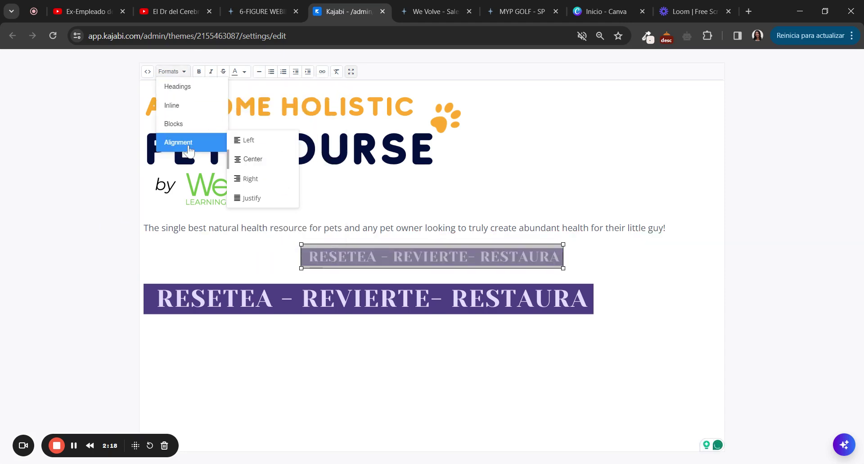
left_click(249, 178)
left_click(351, 71)
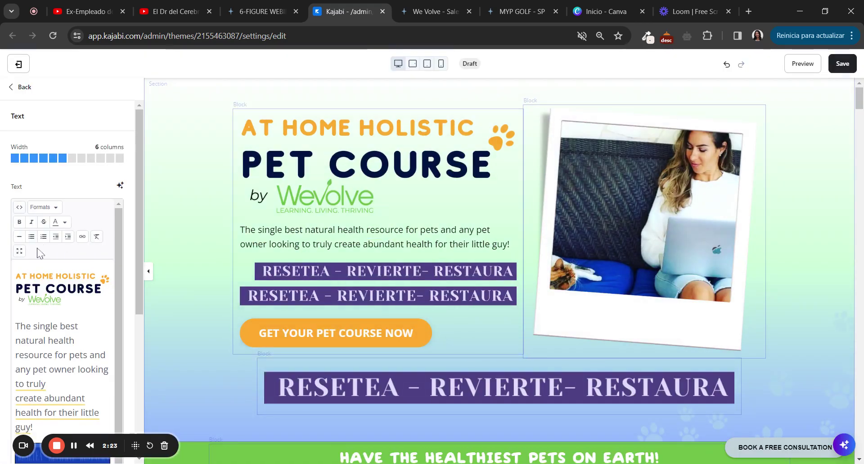
Shrink the small RESETEA banner to about 384 px wide in the full-screen editor.
left_click(20, 251)
left_click_drag(721, 268, 641, 261)
left_click_drag(539, 261, 445, 245)
left_click(145, 282)
left_click(634, 252)
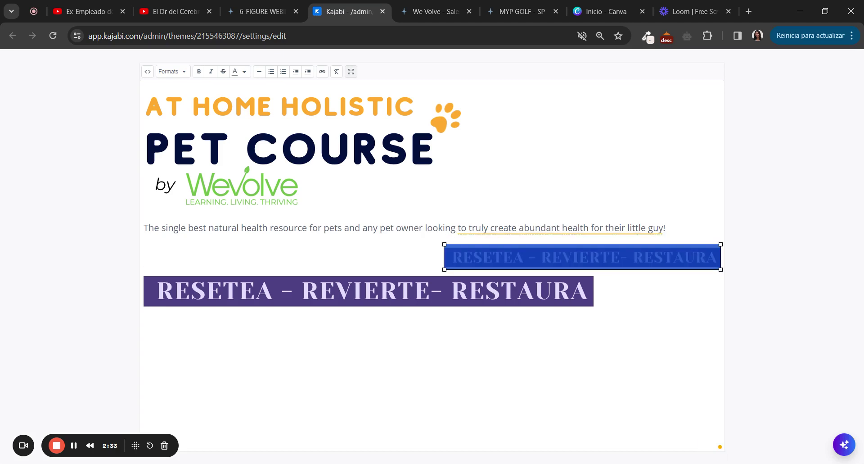
Delete the large duplicate banner, cancel adding a link to the remaining one, and exit full screen.
left_click(435, 290)
key("Delete")
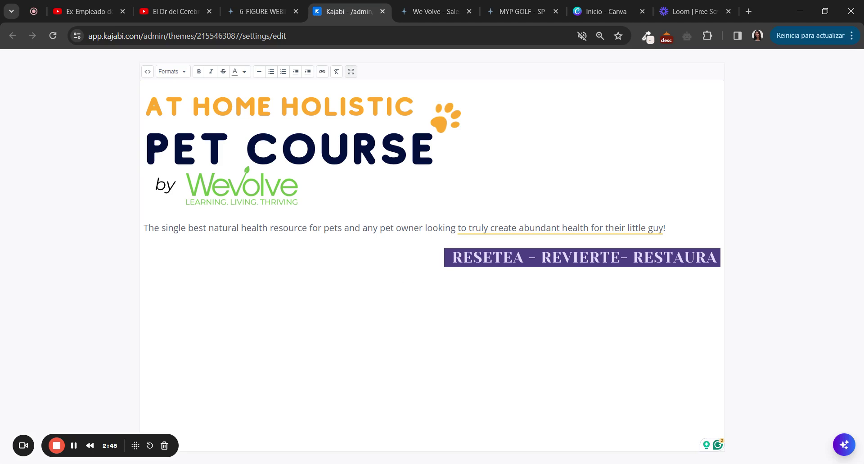
left_click(583, 257)
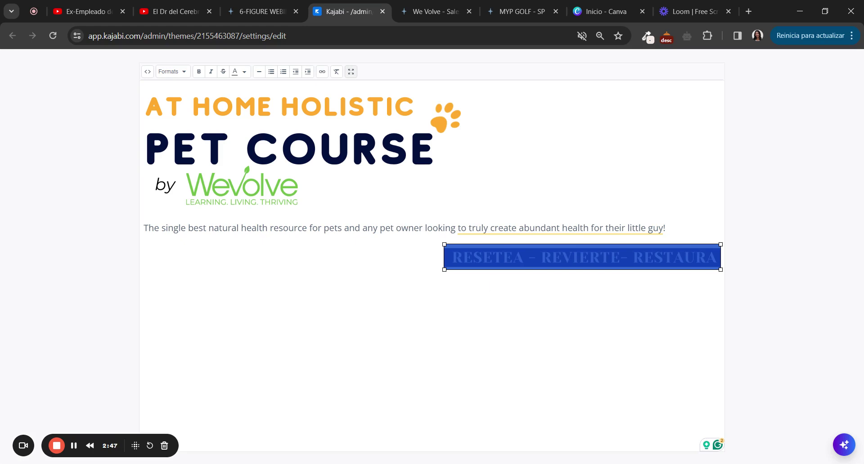
left_click(322, 72)
left_click(395, 236)
left_click(358, 240)
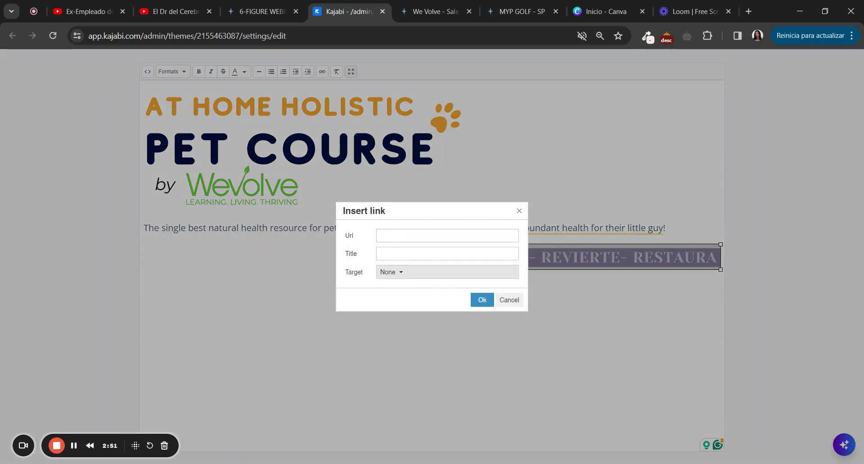
left_click(510, 299)
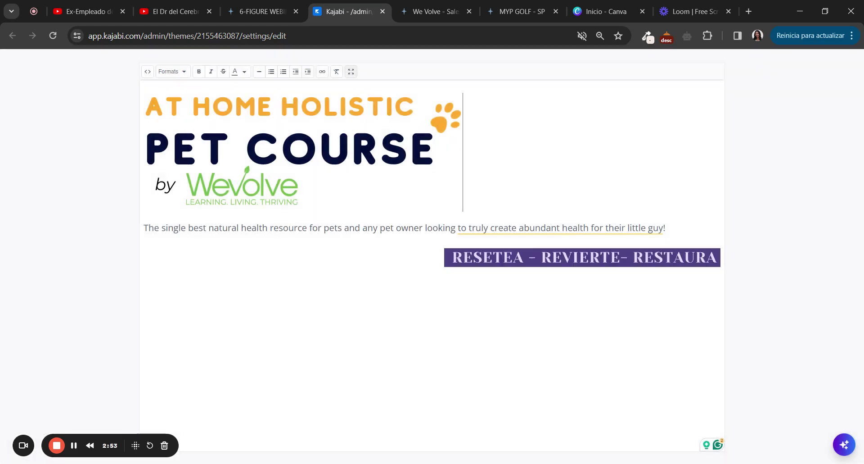
left_click(351, 71)
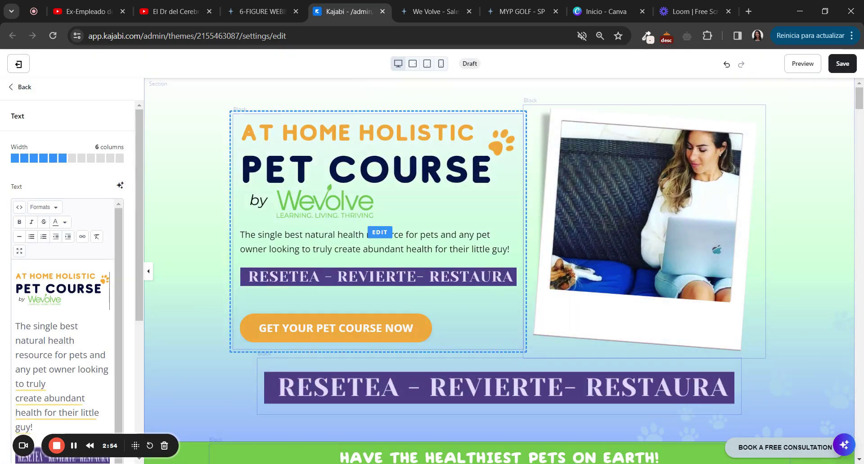
Delete the separate large RESETEA banner Image block from the Hero section.
left_click(207, 259)
left_click(107, 205)
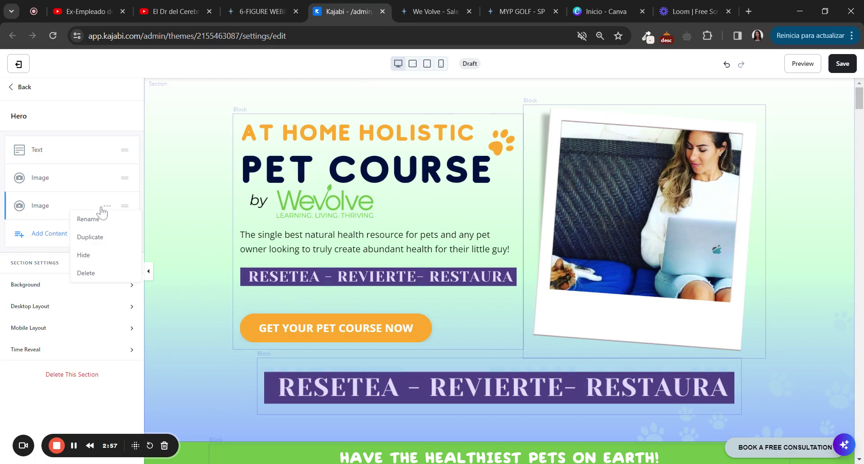
left_click(90, 272)
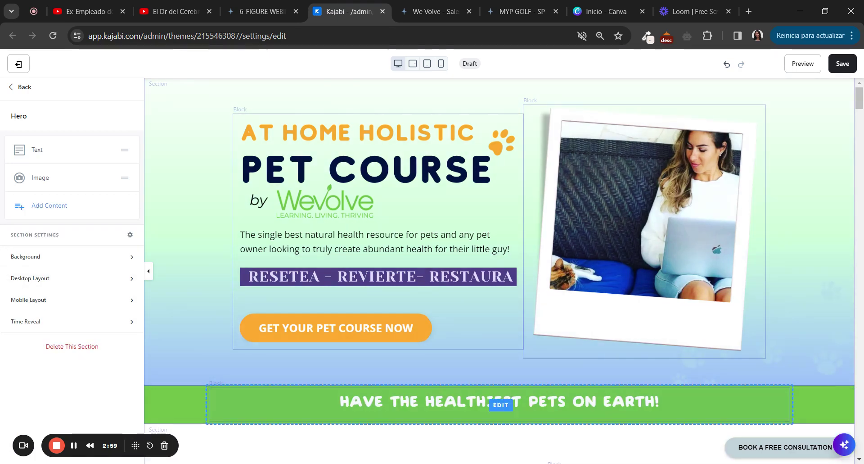
Uncheck Include CTA on the hero text block and open the page preview.
left_click(268, 298)
scroll(30, 304, "down", 4)
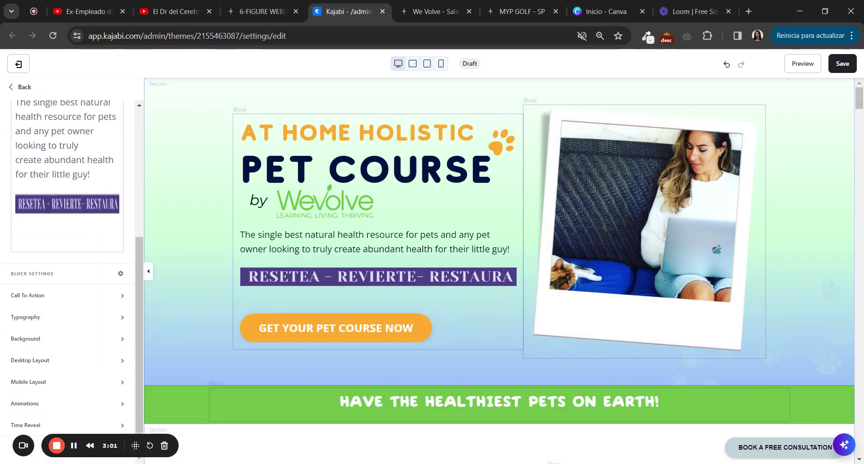
left_click(31, 295)
left_click(15, 322)
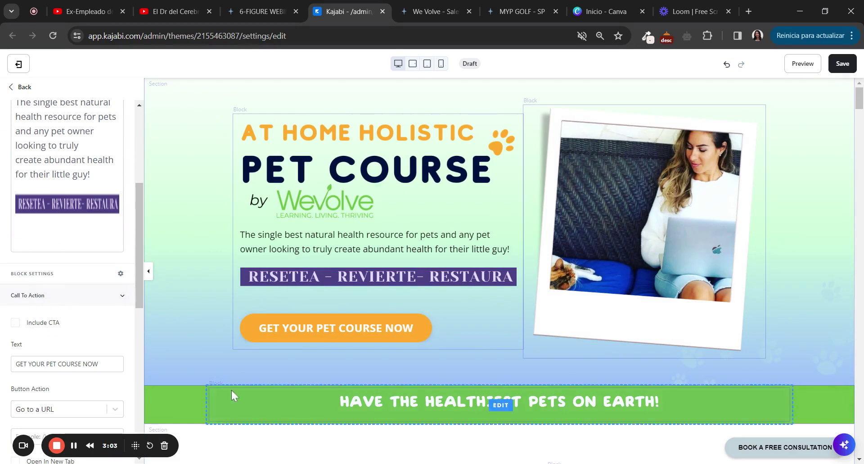
left_click(798, 64)
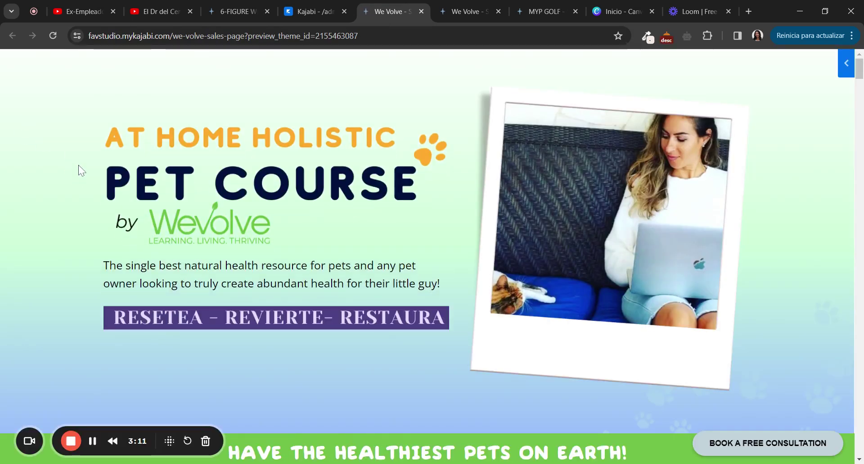
scroll(158, 304, "down", 4)
scroll(171, 283, "up", 4)
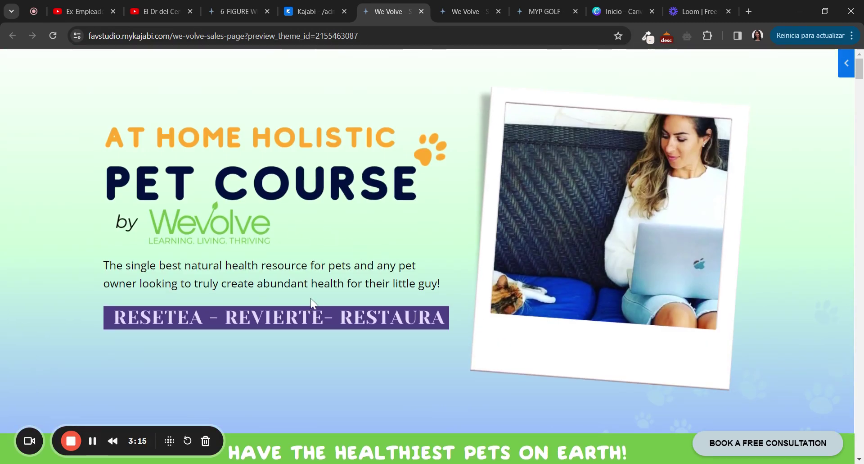
scroll(310, 297, "down", 5)
scroll(311, 287, "up", 5)
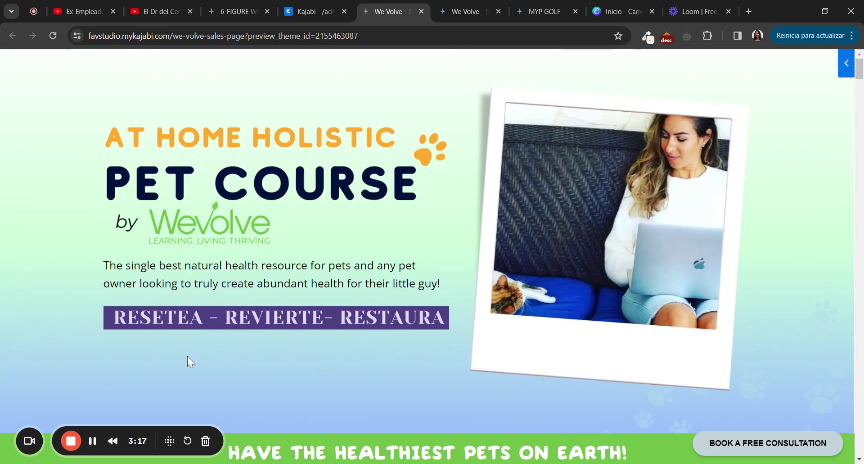